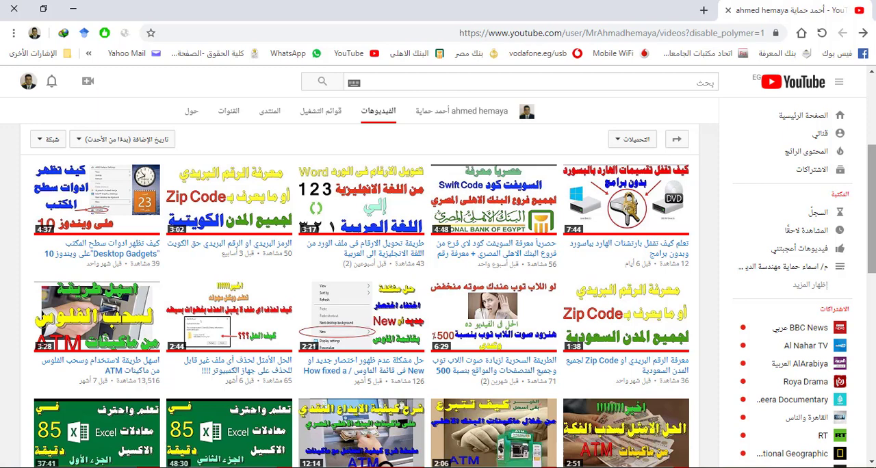
# Step: Switch to the Excel workbook with the marks table and maximize its window
pyautogui.scroll(-3, 54, 227)
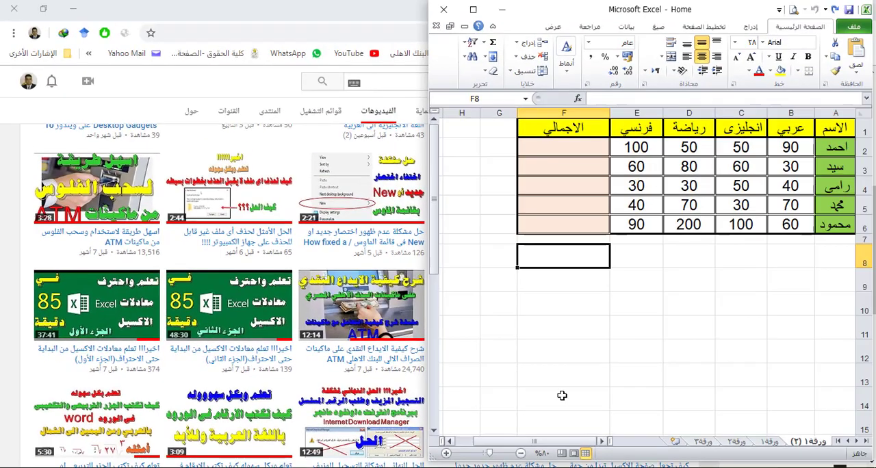
pyautogui.click(473, 9)
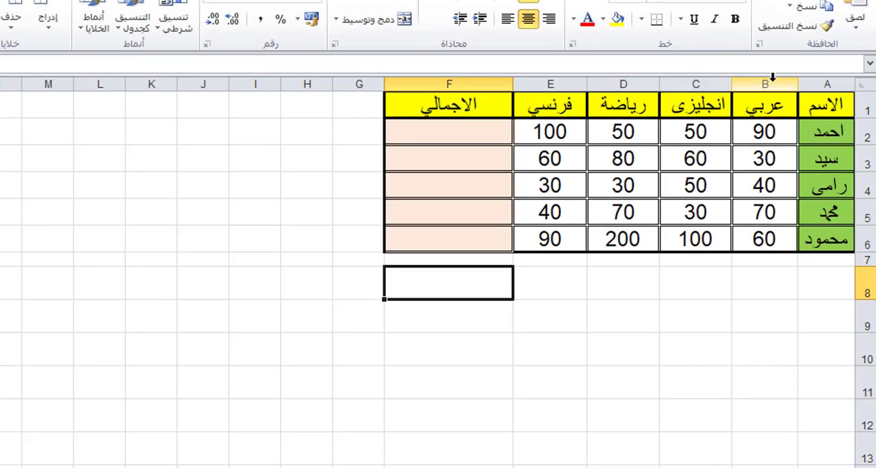
# Step: Examine how the marks table is laid out, looking at column B, row 2 and the ranges of marks to total
pyautogui.click(796, 110)
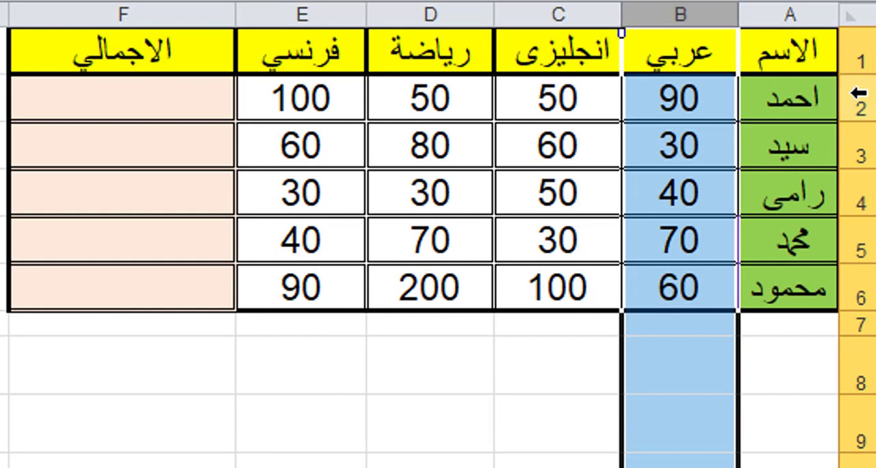
pyautogui.click(860, 107)
pyautogui.click(762, 237)
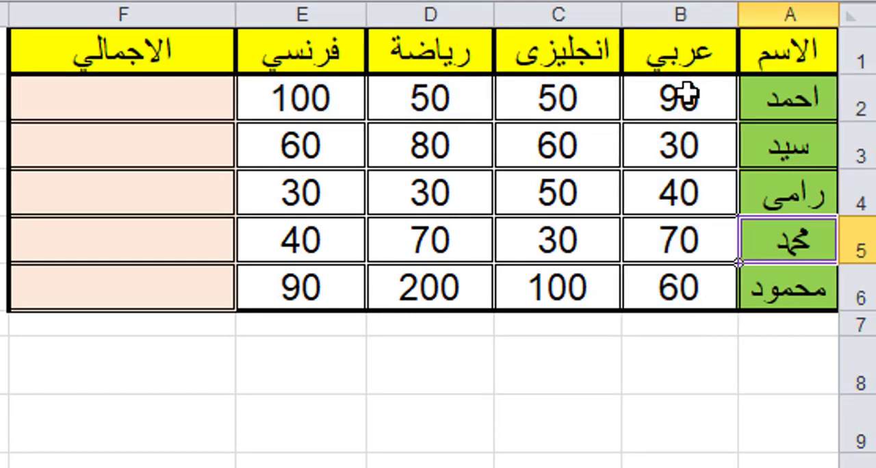
pyautogui.moveTo(679, 145); pyautogui.dragTo(679, 287)
pyautogui.click(627, 324)
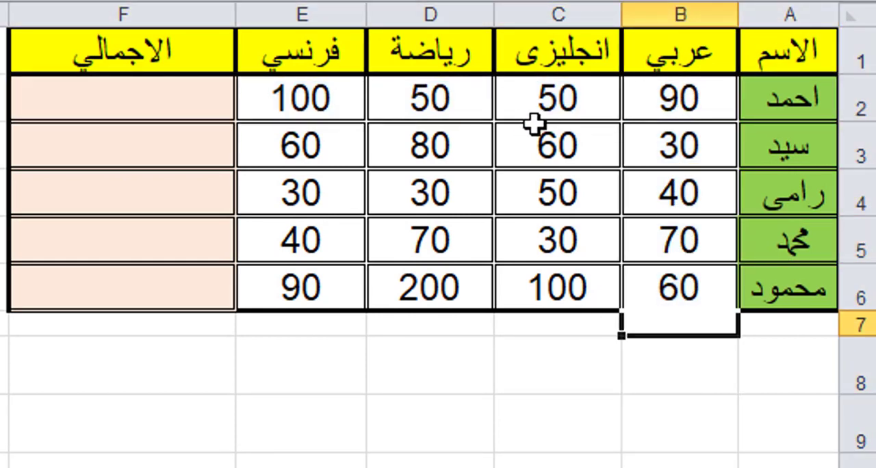
pyautogui.click(686, 108)
pyautogui.moveTo(554, 110); pyautogui.dragTo(291, 112)
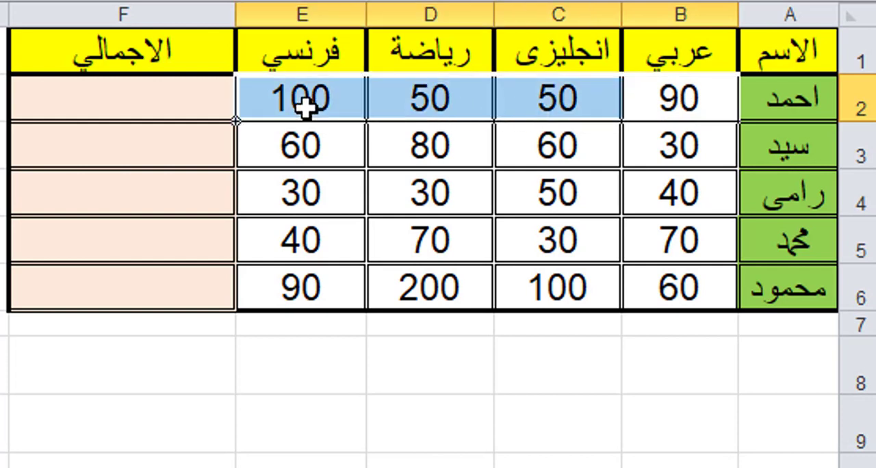
pyautogui.click(290, 426)
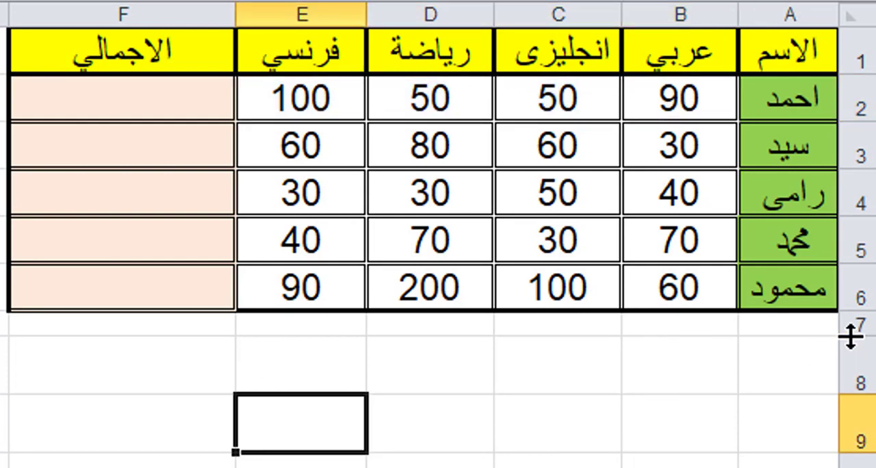
# Step: Increase the height of row 7 below the table to roughly match row 8
pyautogui.moveTo(852, 335); pyautogui.dragTo(866, 369)
pyautogui.click(650, 407)
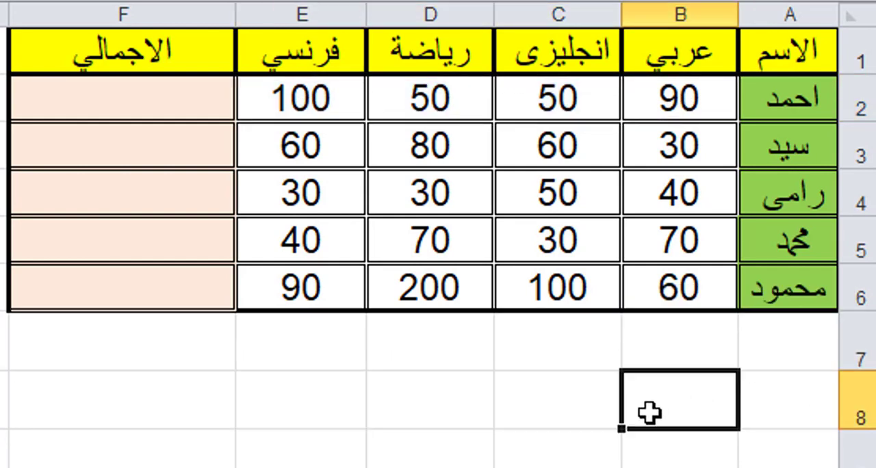
pyautogui.click(684, 344)
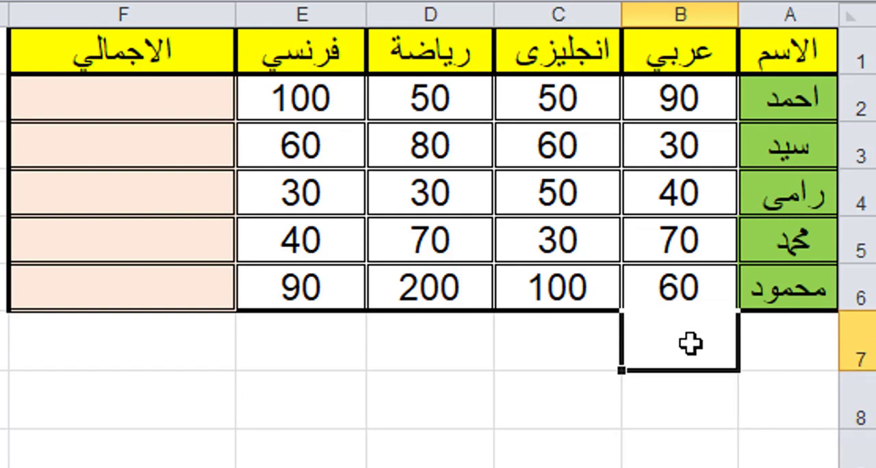
pyautogui.click(568, 434)
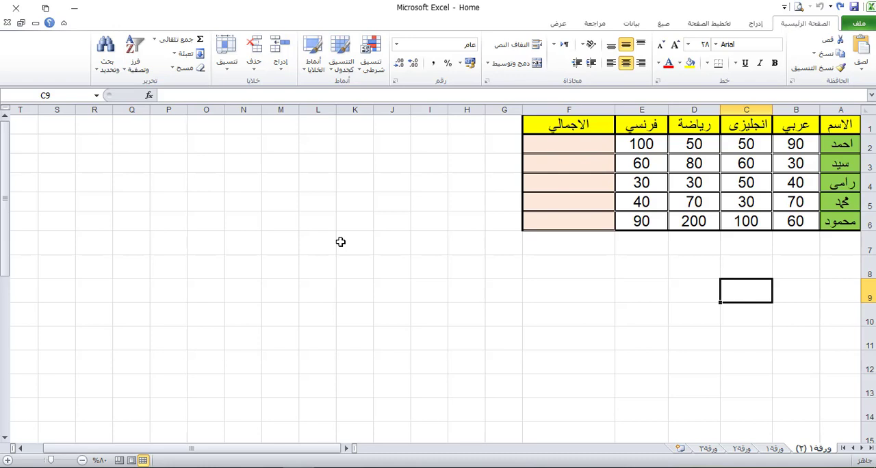
# Step: Total the عربي marks in cell B7 with AutoSum over the range B2:B6
pyautogui.click(796, 248)
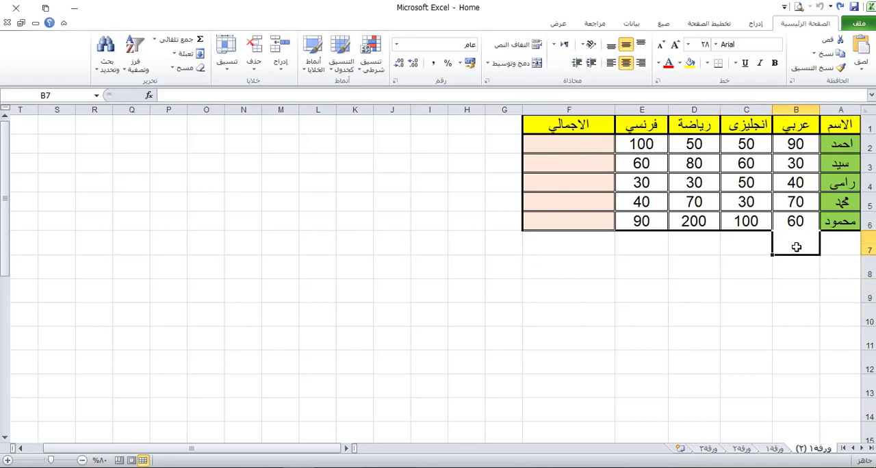
pyautogui.click(768, 317)
pyautogui.click(794, 246)
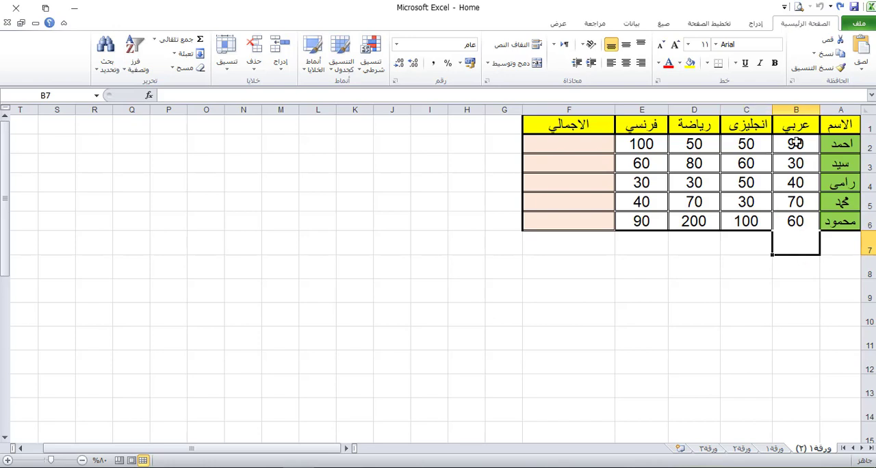
pyautogui.moveTo(794, 144); pyautogui.dragTo(791, 234)
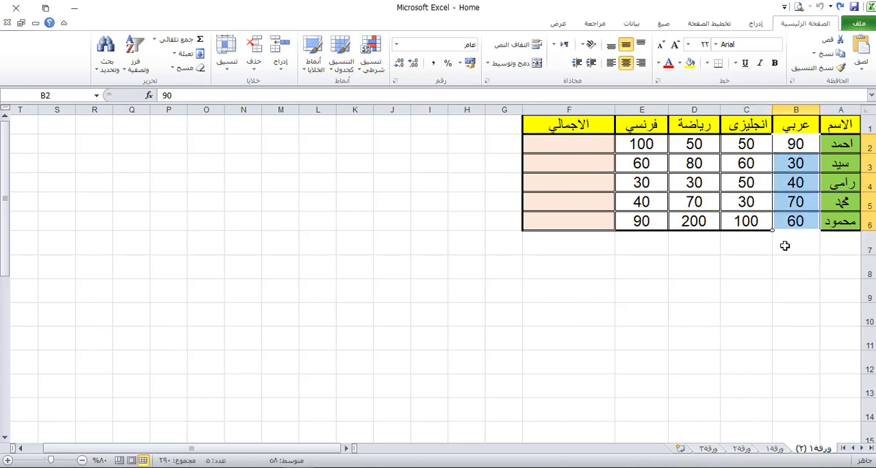
pyautogui.click(785, 246)
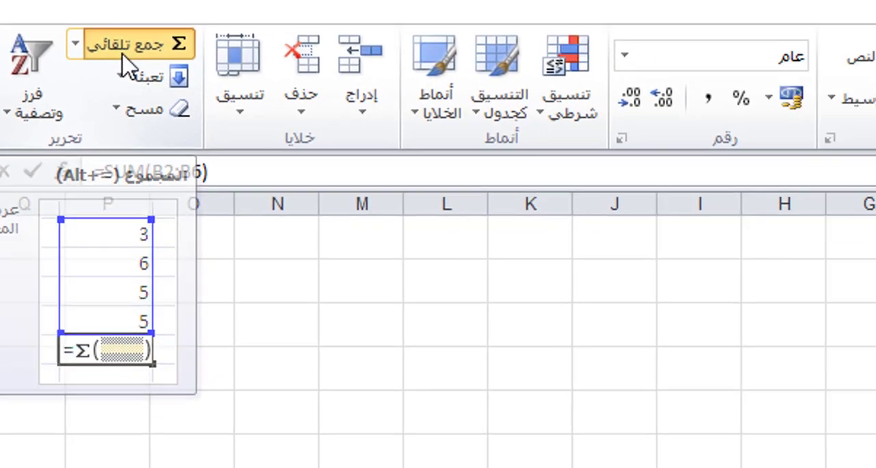
pyautogui.click(404, 101)
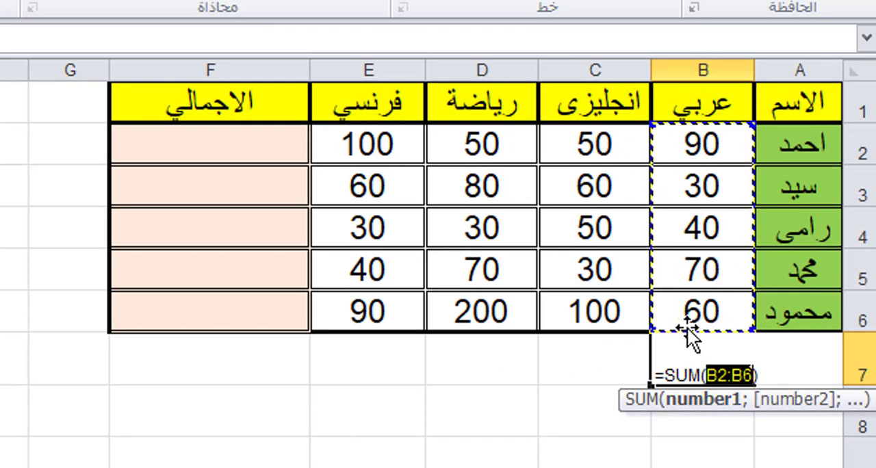
pyautogui.click(700, 310)
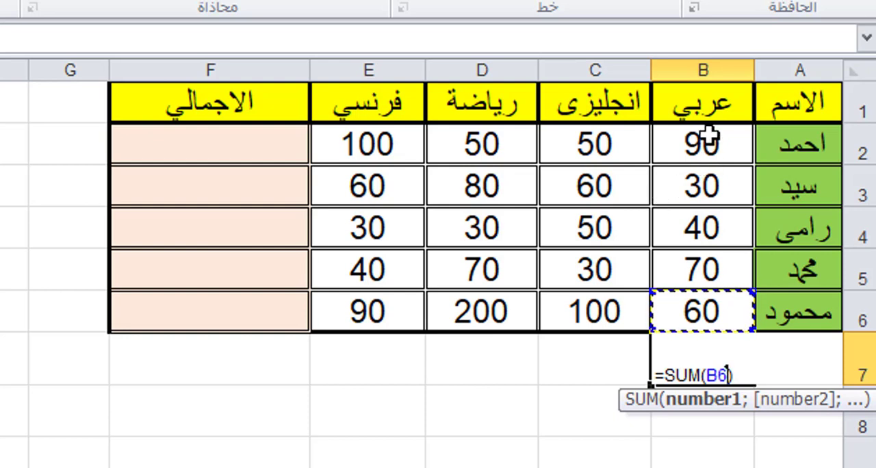
pyautogui.click(684, 146)
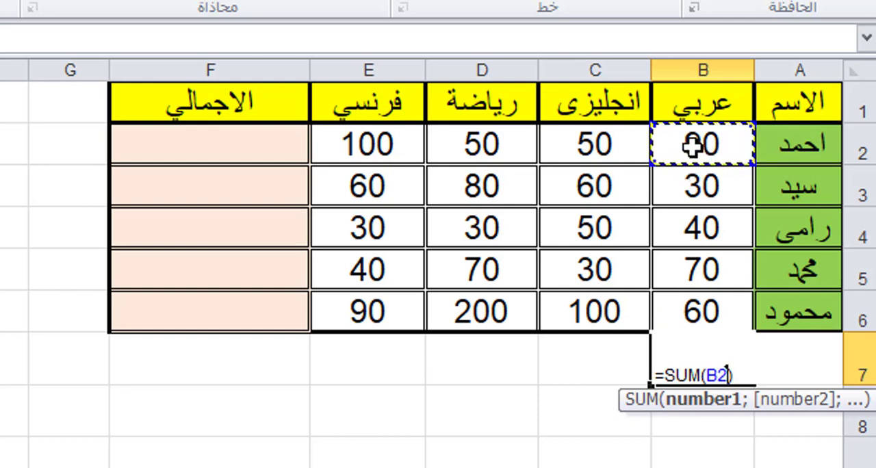
pyautogui.moveTo(694, 146); pyautogui.dragTo(696, 304)
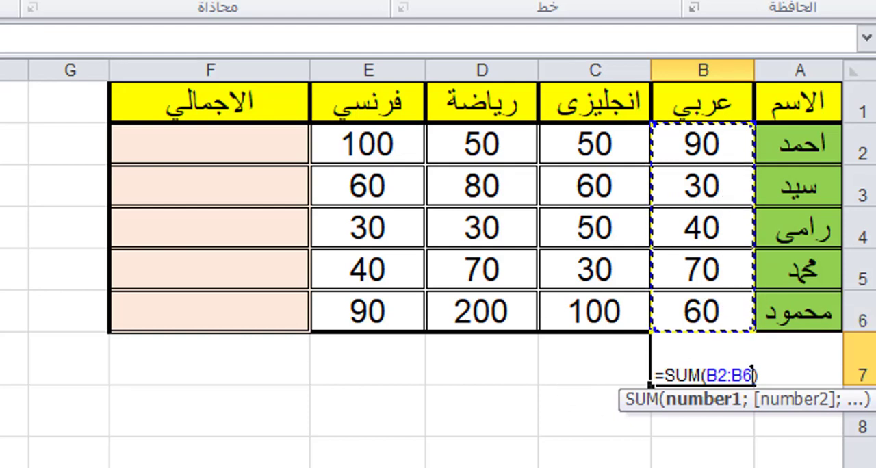
pyautogui.press('Return')
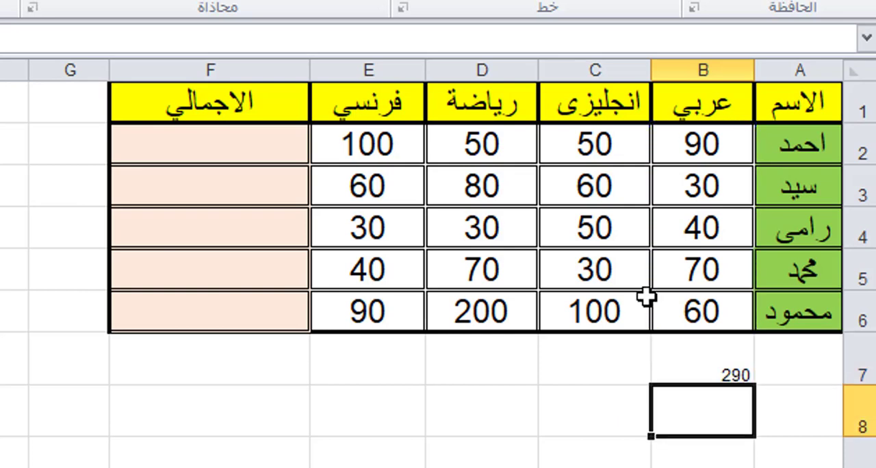
# Step: Format the total in B7 with middle vertical alignment, font size 18 and bold
pyautogui.click(722, 356)
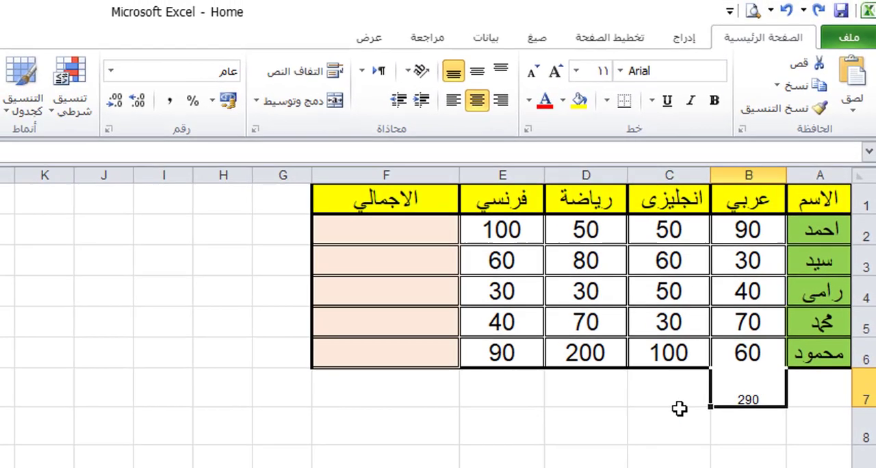
pyautogui.click(477, 71)
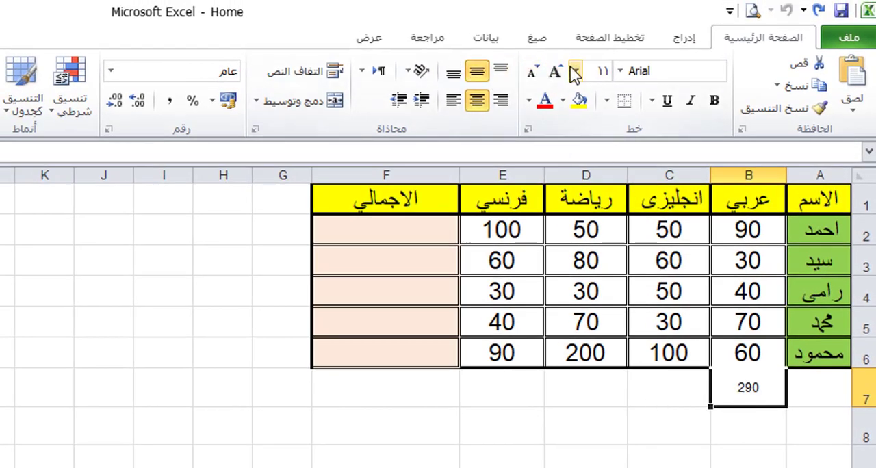
pyautogui.click(574, 71)
pyautogui.click(556, 71)
pyautogui.click(556, 71)
pyautogui.click(556, 71)
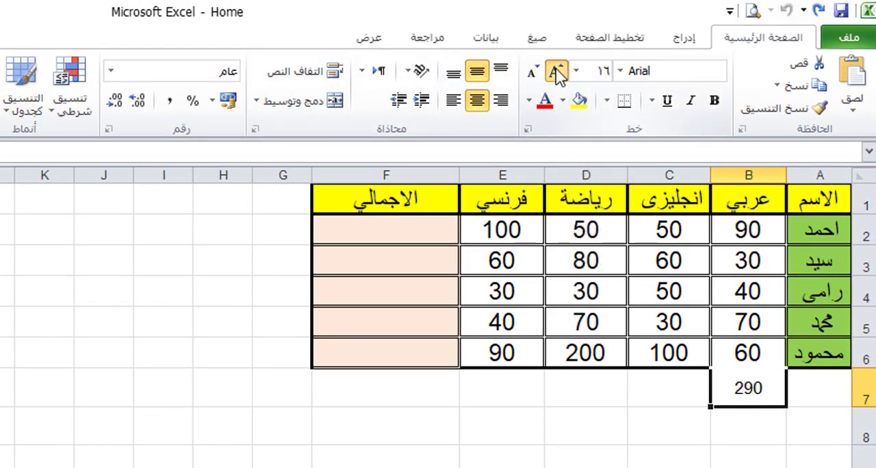
pyautogui.click(557, 71)
pyautogui.click(714, 101)
pyautogui.click(654, 440)
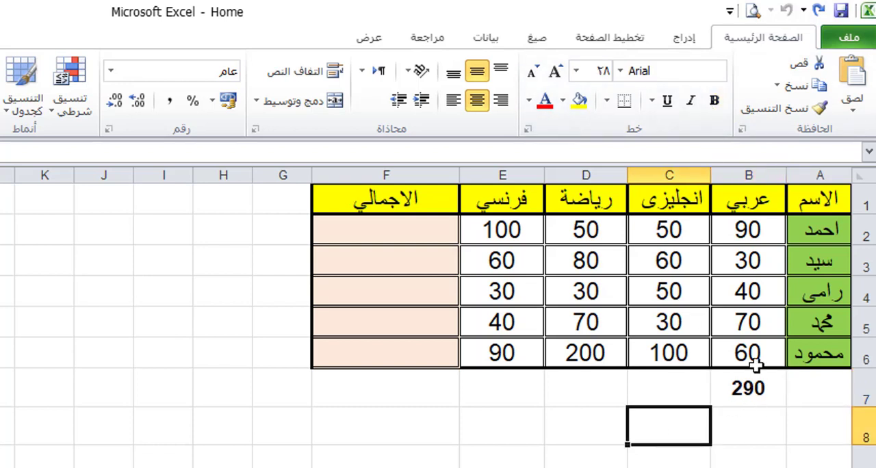
pyautogui.click(752, 387)
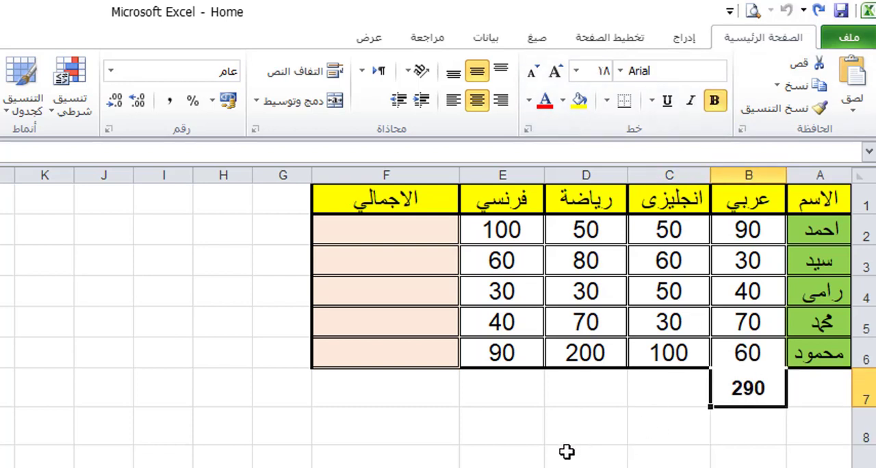
# Step: Total the first student's marks in cell F2 under الاجمالي with the formula =sum(b2:e2)
pyautogui.click(386, 225)
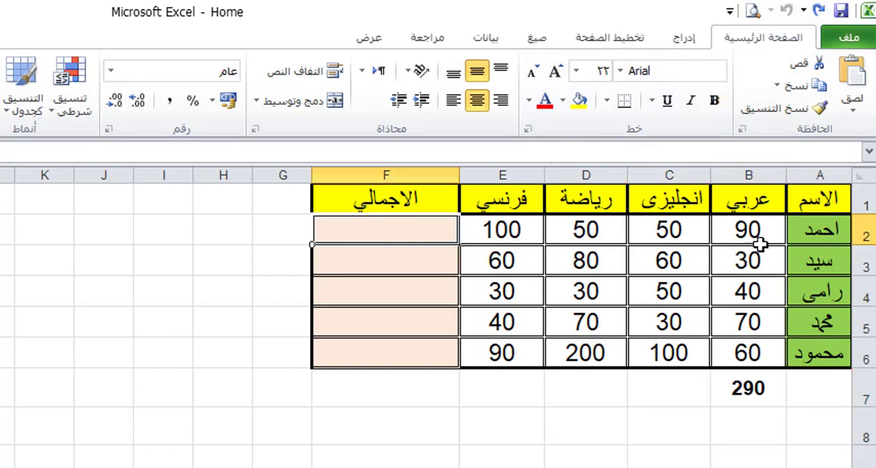
pyautogui.moveTo(759, 240); pyautogui.dragTo(503, 220)
pyautogui.click(420, 231)
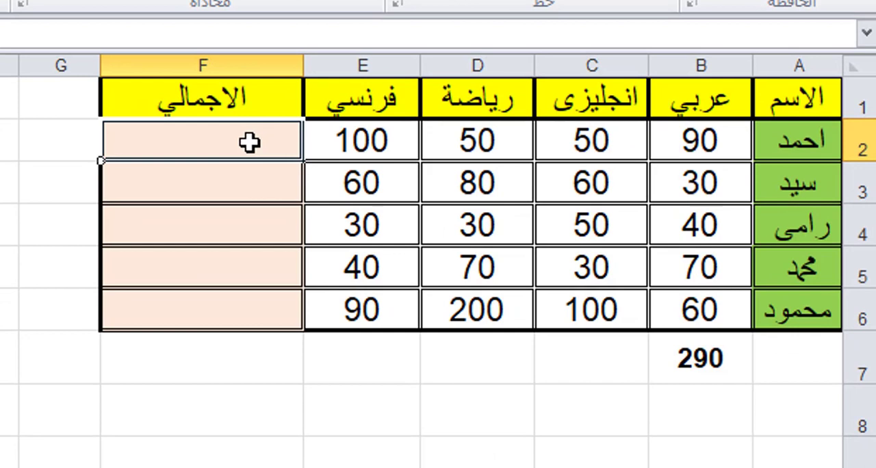
pyautogui.write('=')
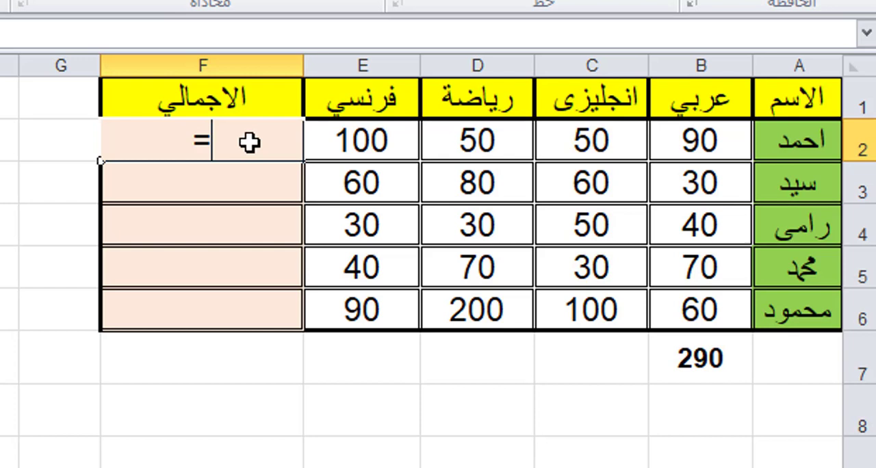
pyautogui.write('s')
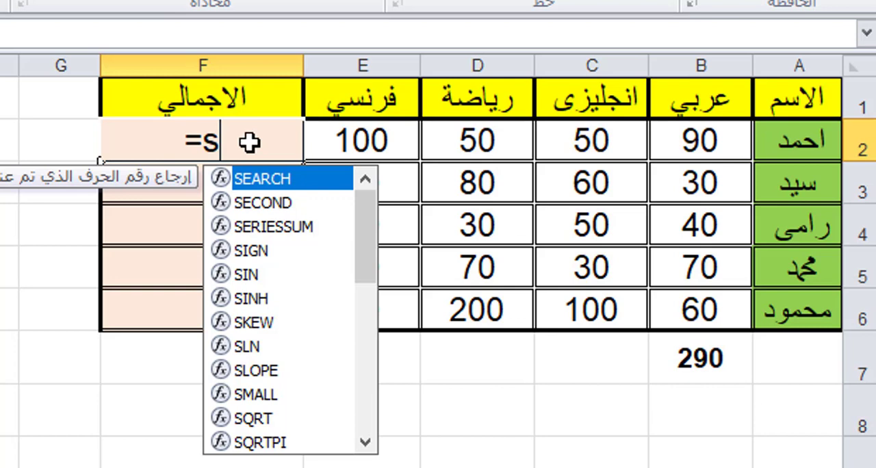
pyautogui.write('um')
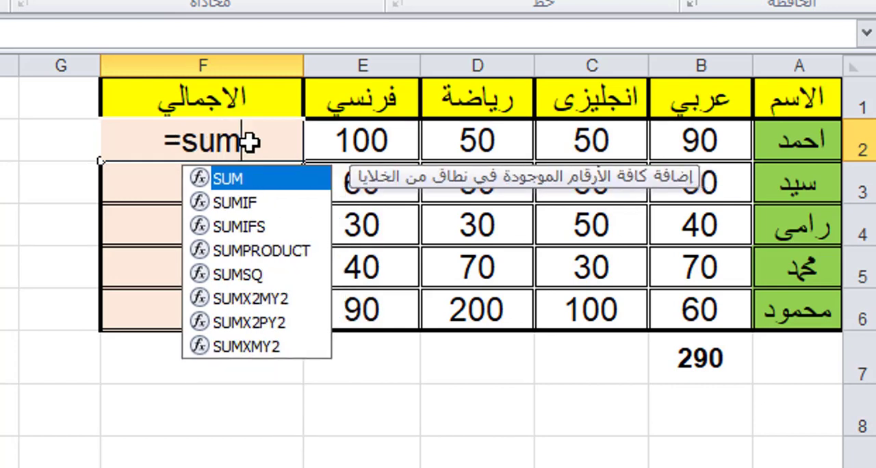
pyautogui.write('(')
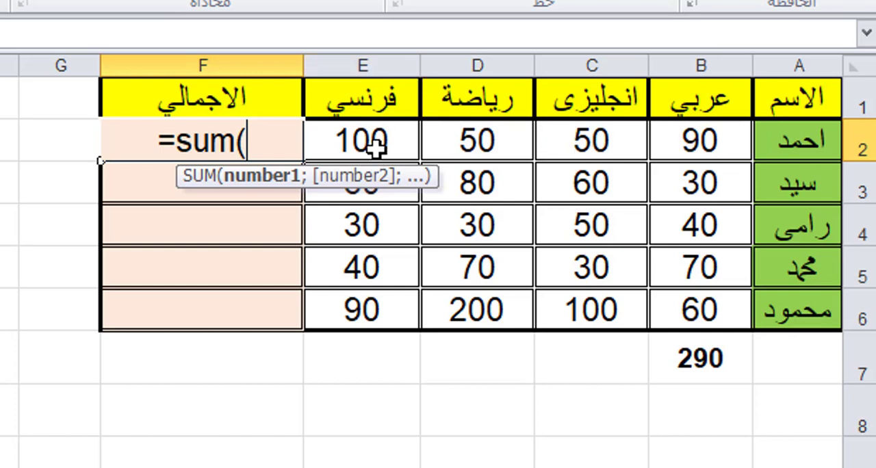
pyautogui.write('b')
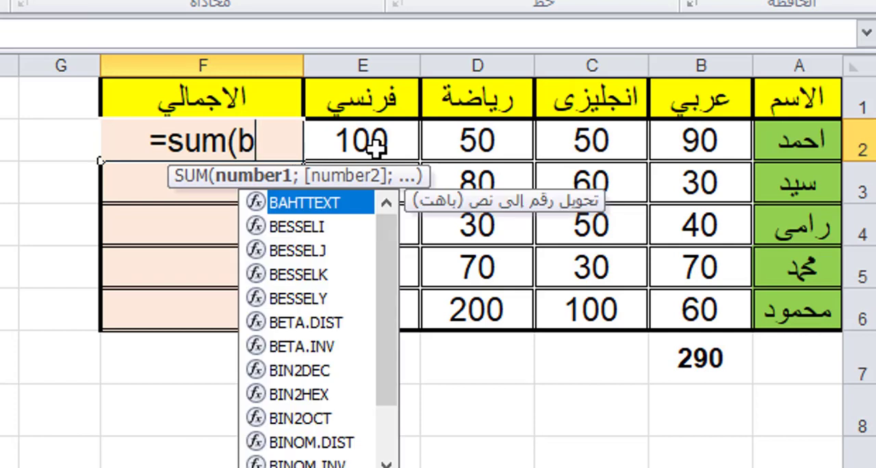
pyautogui.write('2')
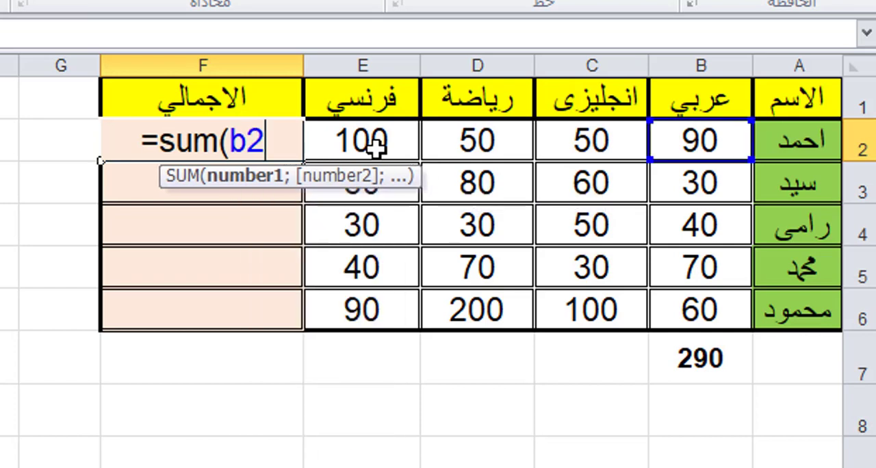
pyautogui.write(':')
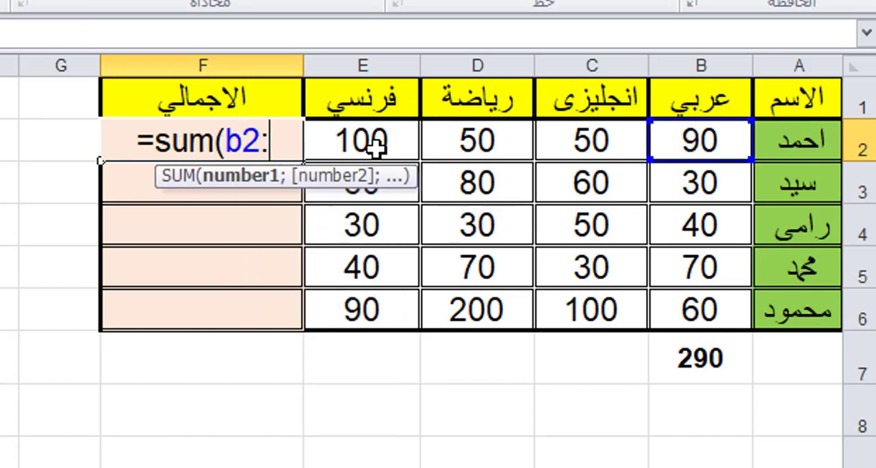
pyautogui.write('e')
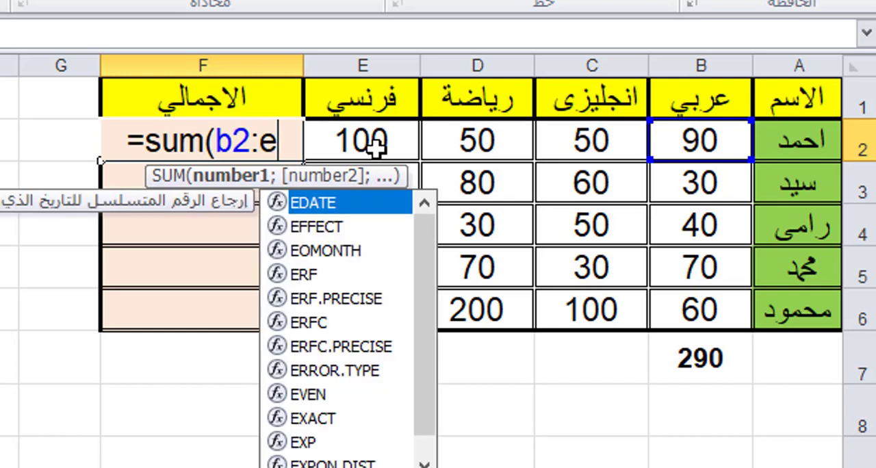
pyautogui.write('2')
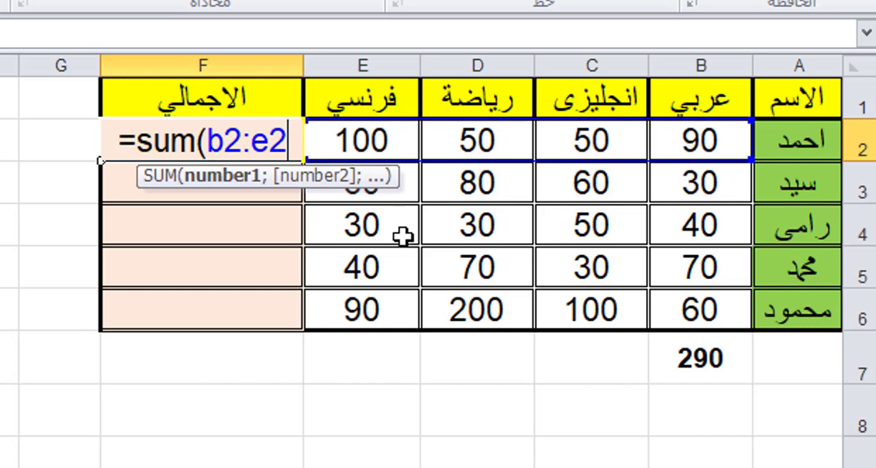
pyautogui.write(')')
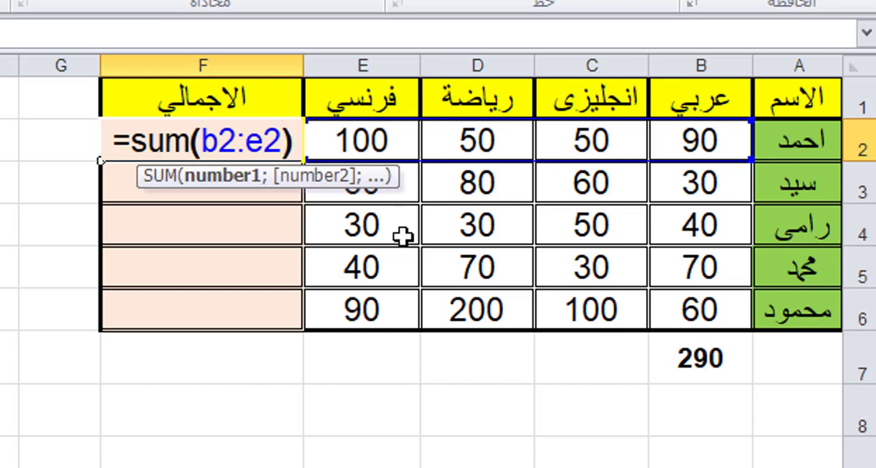
pyautogui.press('Return')
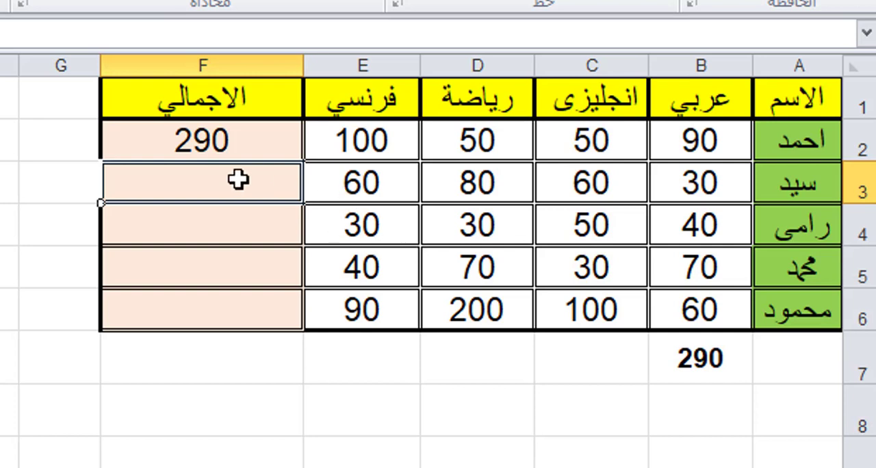
# Step: Examine the total in F2, each student's row of marks, and the cells in column F still without totals
pyautogui.click(200, 143)
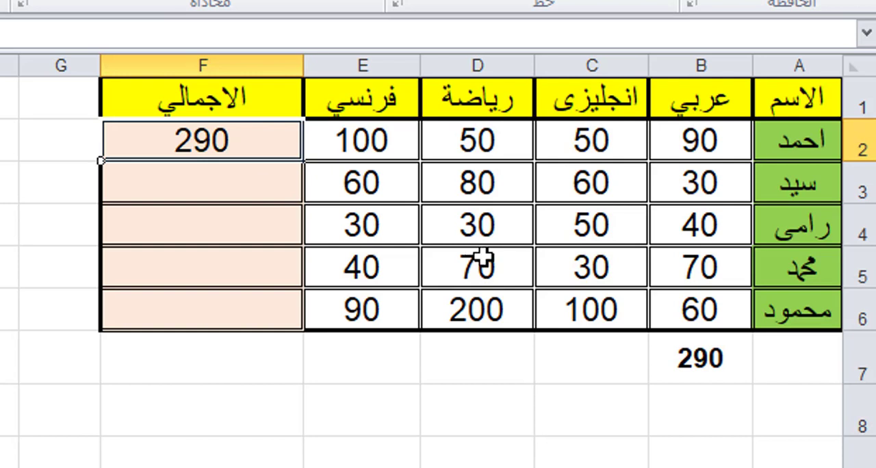
pyautogui.click(606, 385)
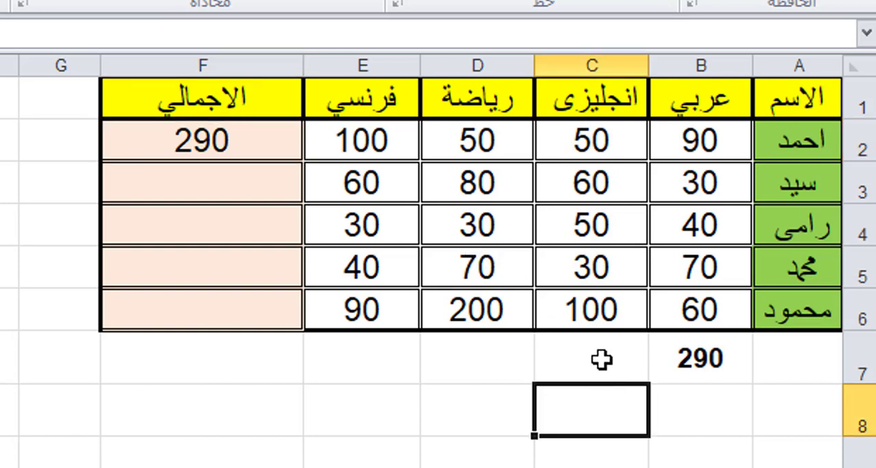
pyautogui.click(545, 356)
pyautogui.click(450, 373)
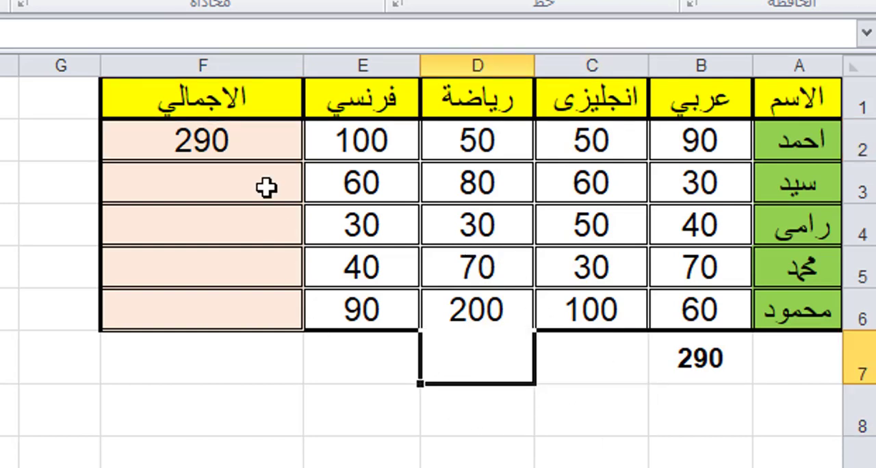
pyautogui.click(216, 417)
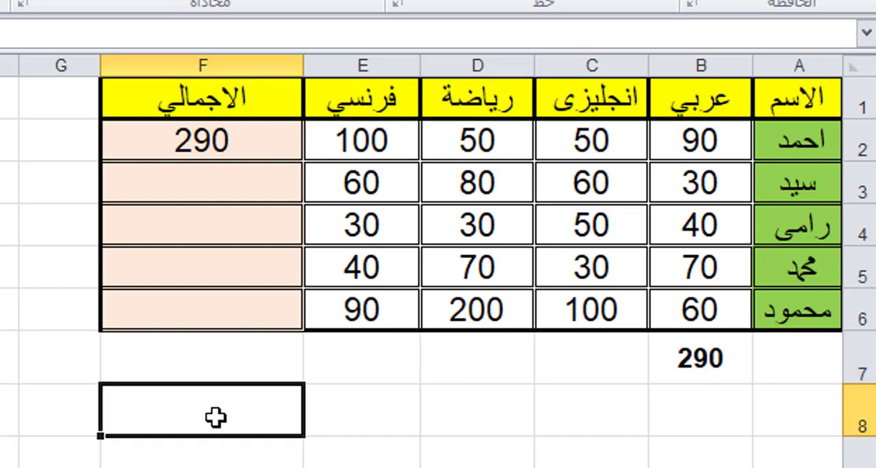
pyautogui.click(592, 466)
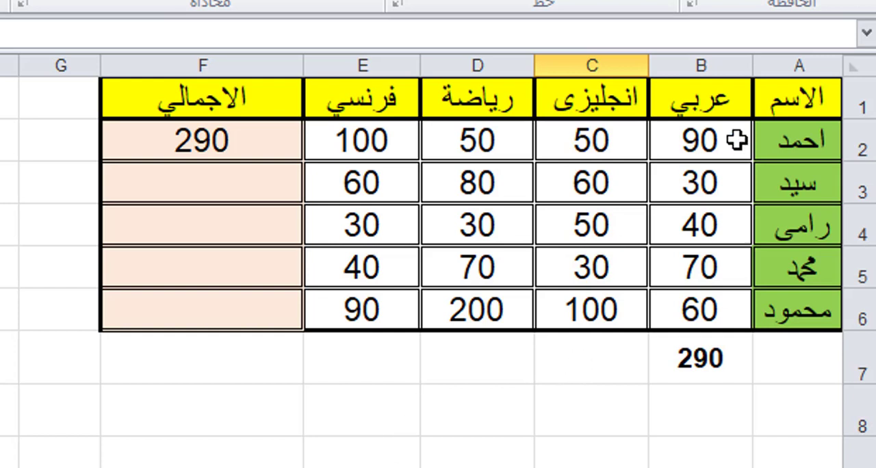
pyautogui.click(804, 139)
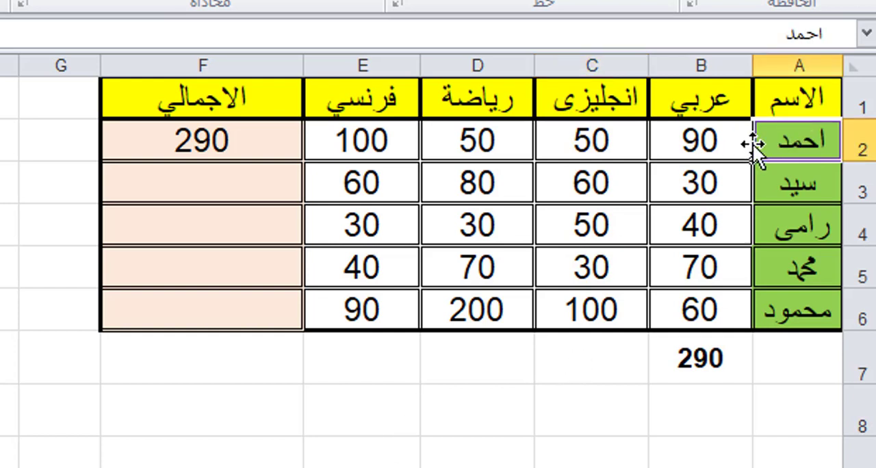
pyautogui.moveTo(712, 141); pyautogui.dragTo(225, 132)
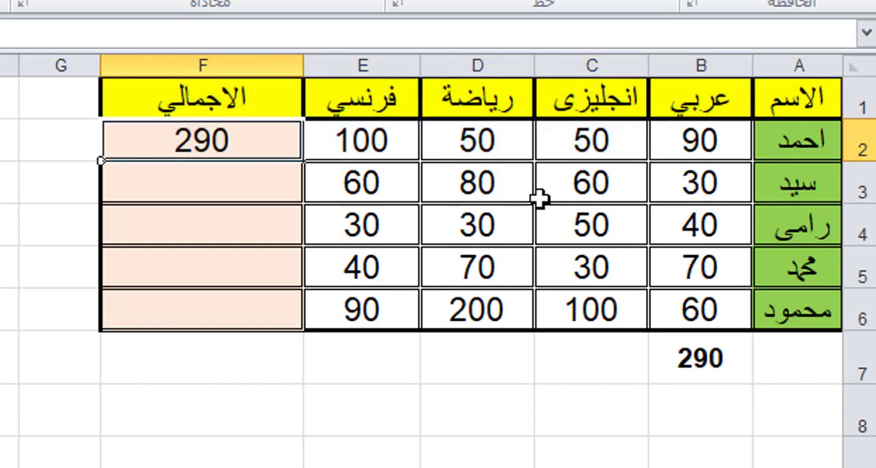
pyautogui.click(802, 181)
pyautogui.moveTo(697, 192); pyautogui.dragTo(595, 186)
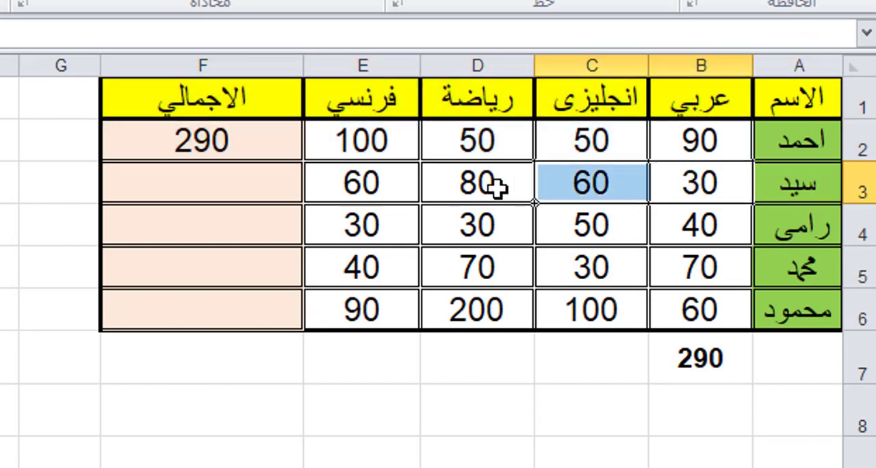
pyautogui.moveTo(743, 224); pyautogui.dragTo(626, 218)
pyautogui.click(772, 284)
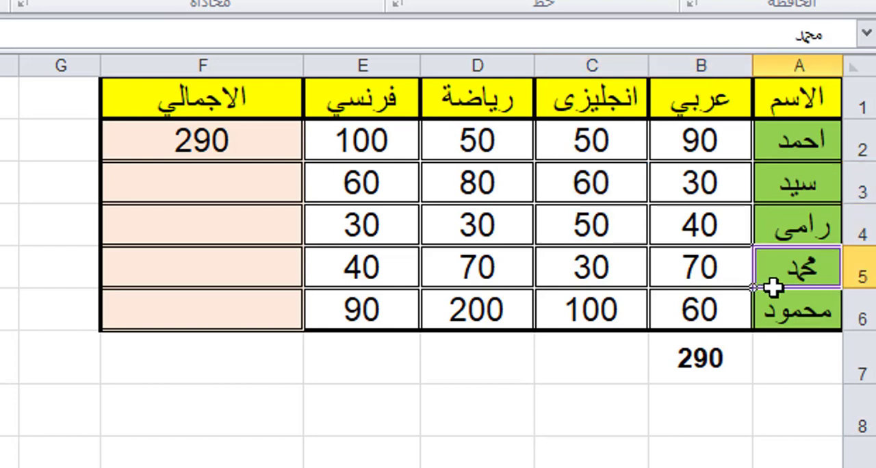
pyautogui.click(702, 323)
pyautogui.click(250, 171)
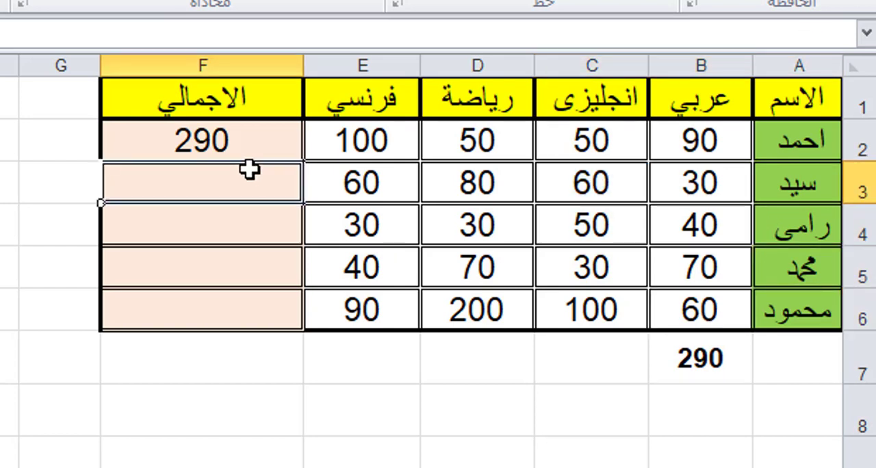
pyautogui.click(258, 236)
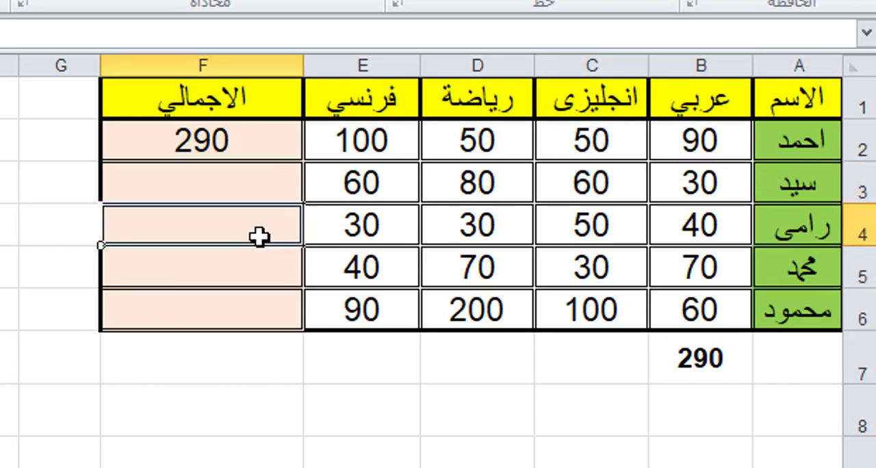
# Step: Fill the SUM formula from F2 down through F6 to total the remaining students' rows
pyautogui.click(266, 146)
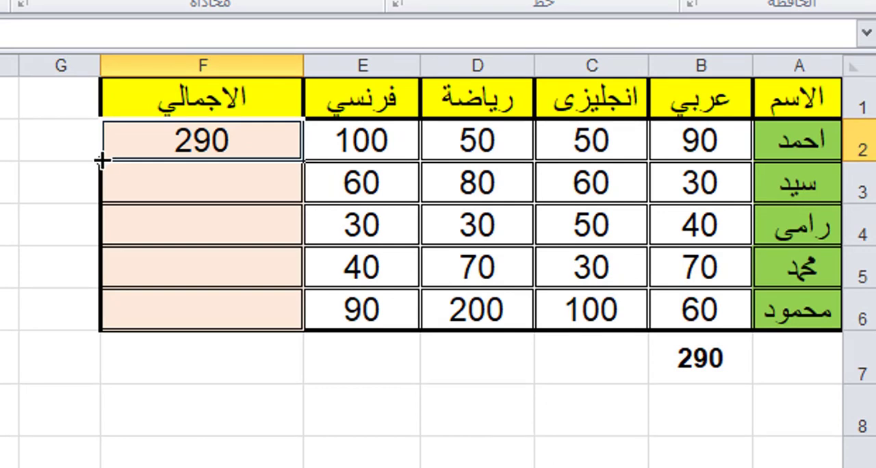
pyautogui.moveTo(101, 189); pyautogui.dragTo(101, 314)
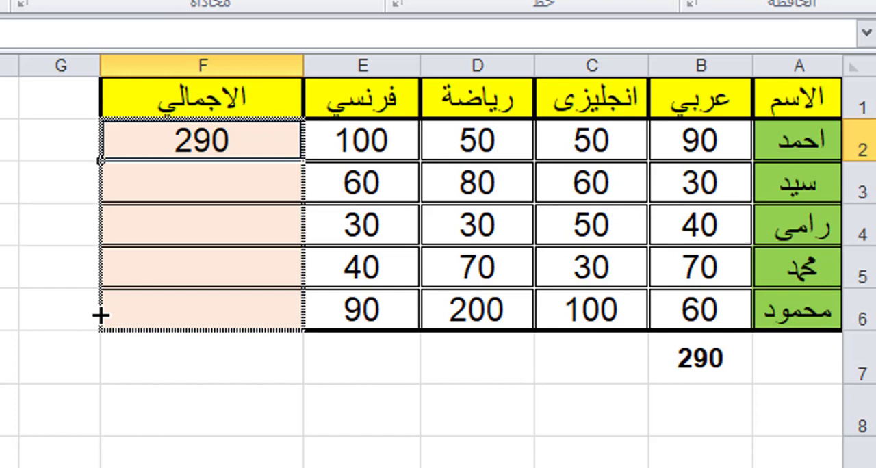
pyautogui.moveTo(100, 316); pyautogui.dragTo(98, 321)
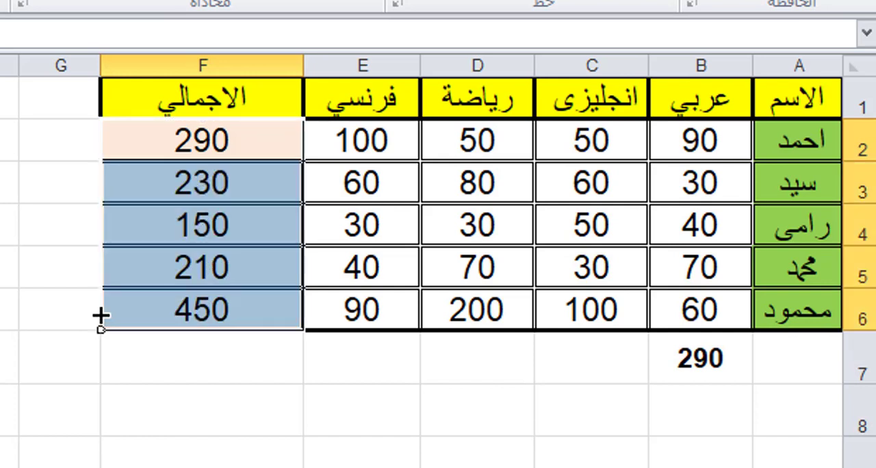
pyautogui.click(51, 274)
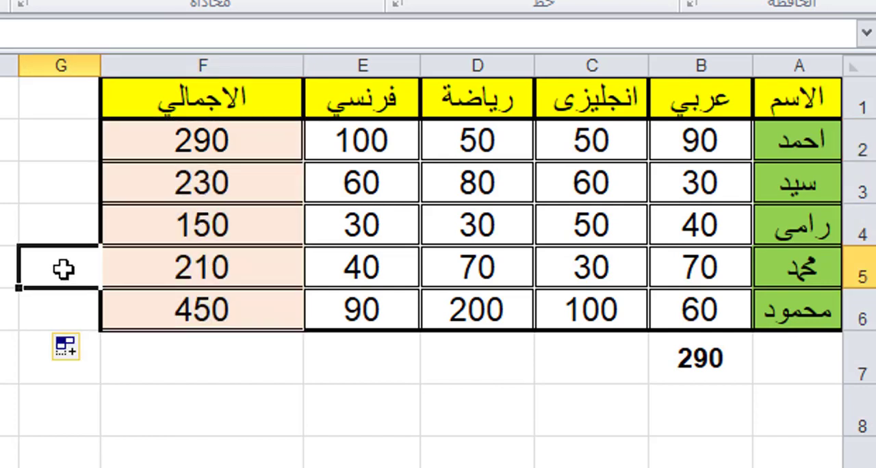
# Step: Check the totals in F2:F6 against the marks in the corresponding student rows
pyautogui.click(226, 173)
pyautogui.click(250, 142)
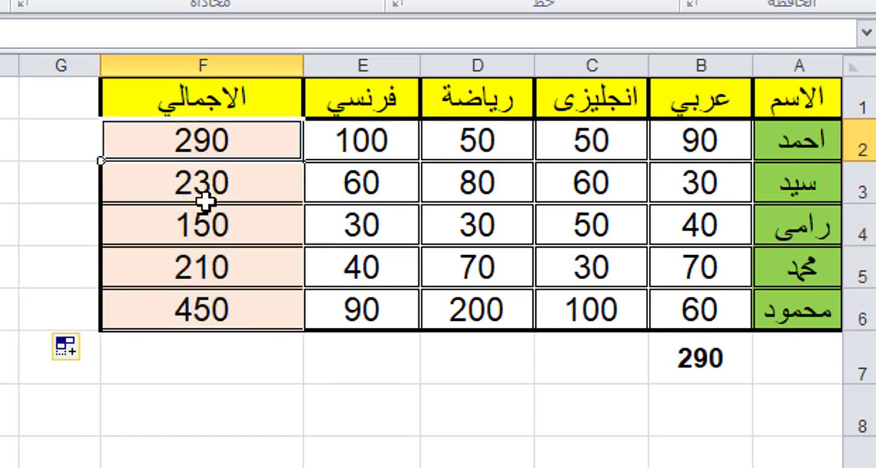
pyautogui.click(238, 366)
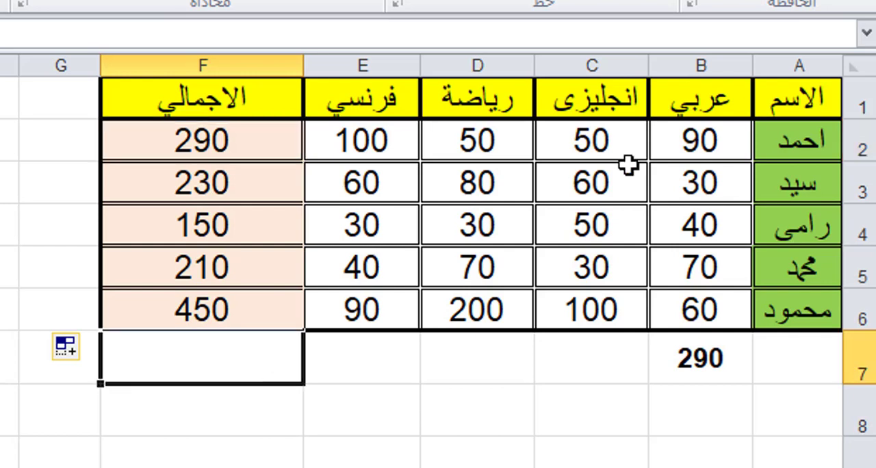
pyautogui.click(746, 147)
pyautogui.click(861, 145)
pyautogui.click(589, 185)
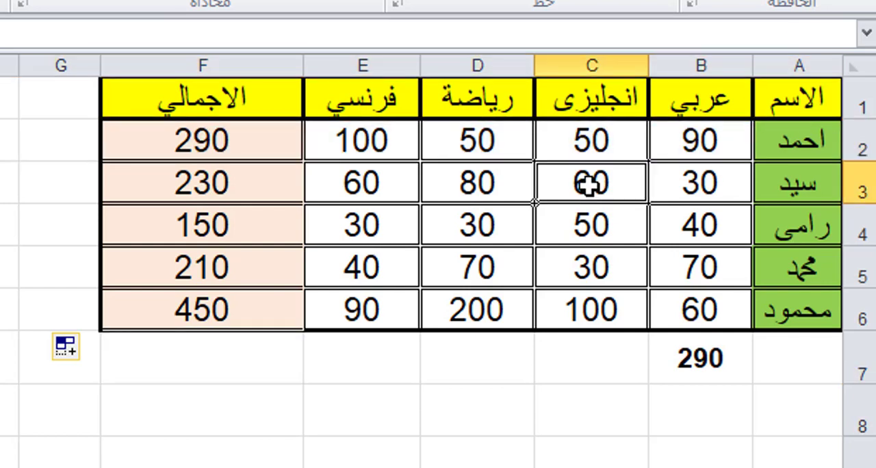
pyautogui.click(231, 137)
pyautogui.click(730, 191)
pyautogui.click(162, 186)
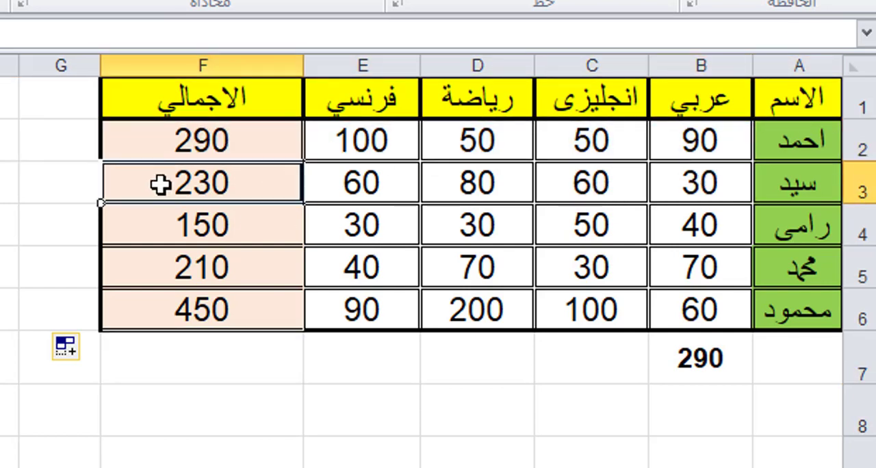
pyautogui.click(696, 226)
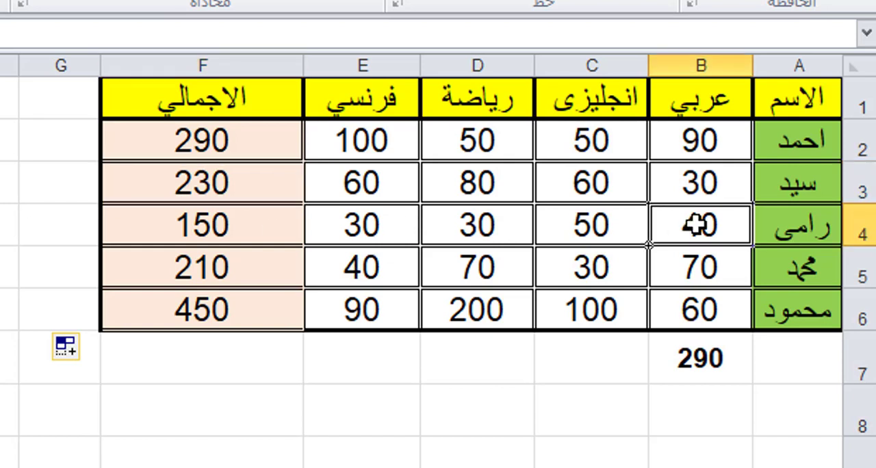
pyautogui.click(209, 230)
pyautogui.click(239, 272)
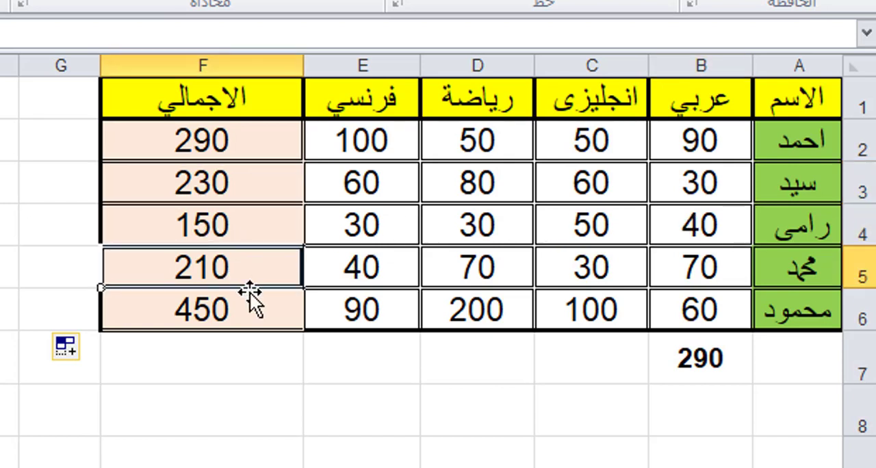
pyautogui.click(244, 302)
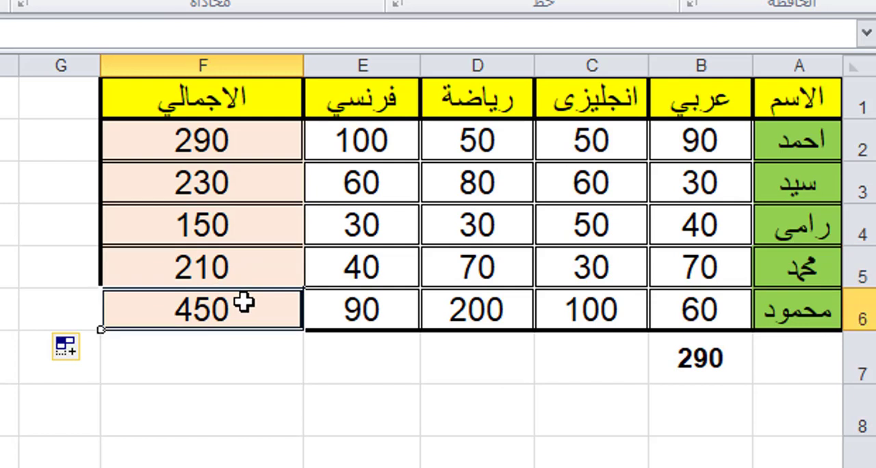
# Step: Fill the subject total in B7 across through E7 to total the انجليزى, رياضة and فرنسي columns
pyautogui.click(515, 376)
pyautogui.click(694, 344)
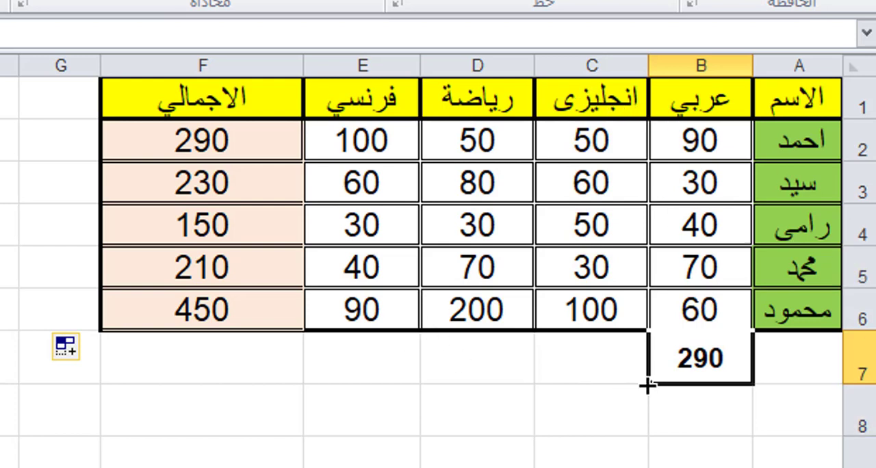
pyautogui.moveTo(647, 385); pyautogui.dragTo(358, 378)
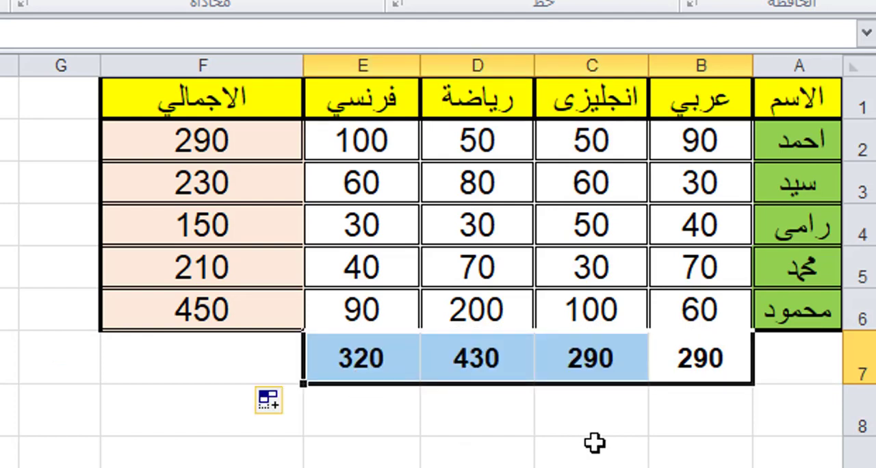
pyautogui.click(605, 424)
pyautogui.moveTo(741, 366); pyautogui.dragTo(370, 364)
pyautogui.click(504, 433)
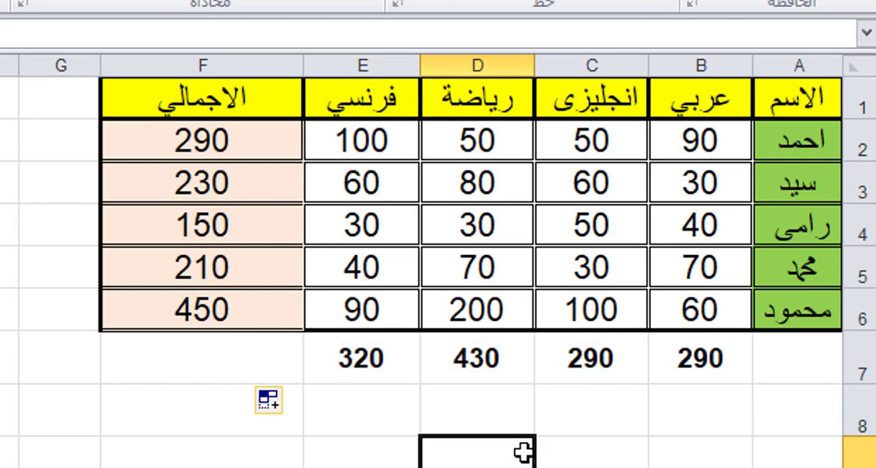
# Step: Check each subject total in B7:E7 against the marks in its own column
pyautogui.click(699, 56)
pyautogui.click(718, 270)
pyautogui.click(713, 366)
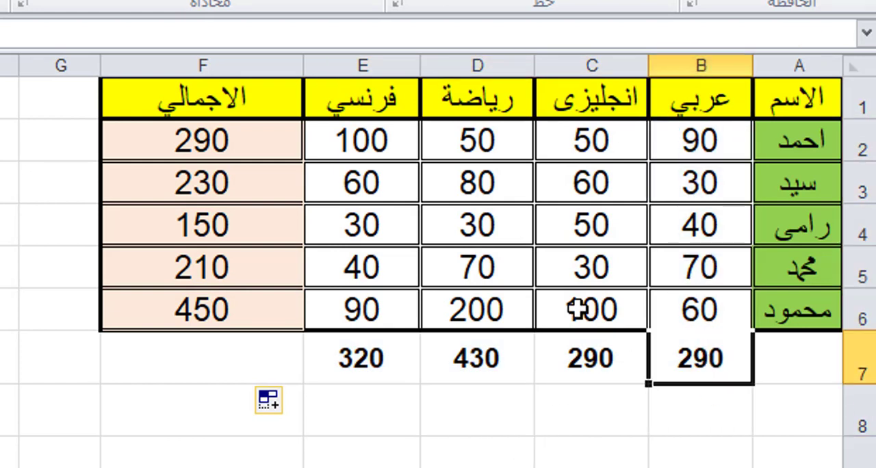
pyautogui.click(568, 62)
pyautogui.click(603, 301)
pyautogui.click(596, 368)
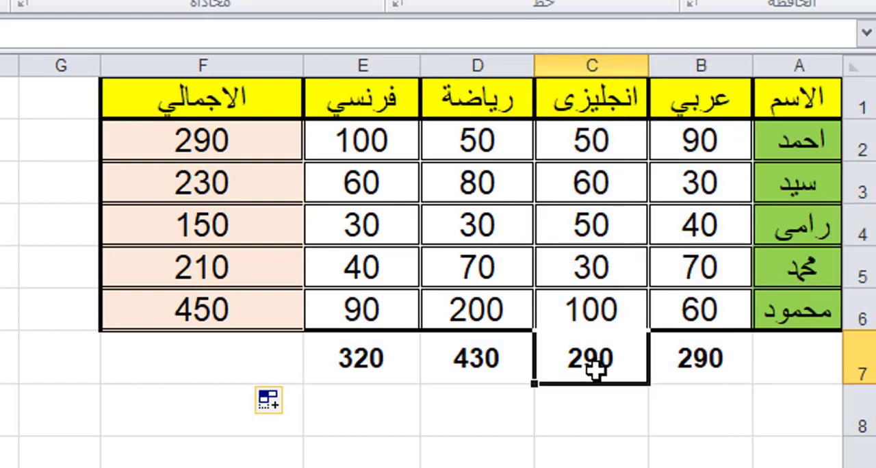
pyautogui.click(491, 61)
pyautogui.click(469, 358)
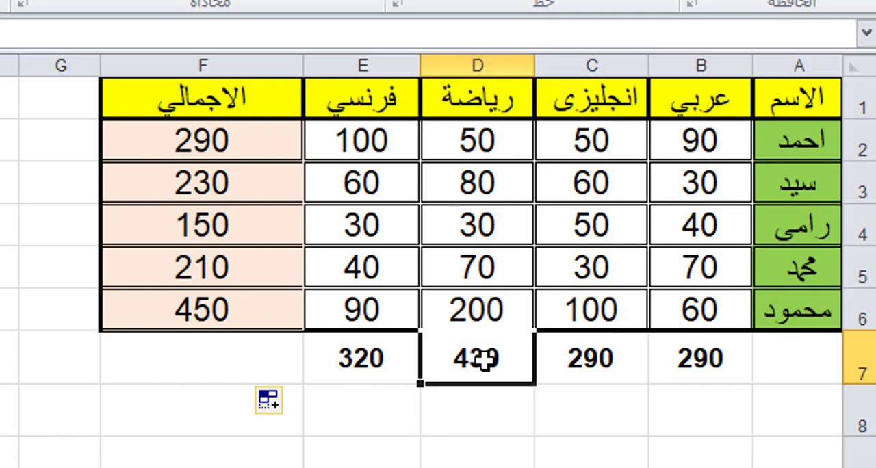
pyautogui.click(328, 63)
pyautogui.click(346, 362)
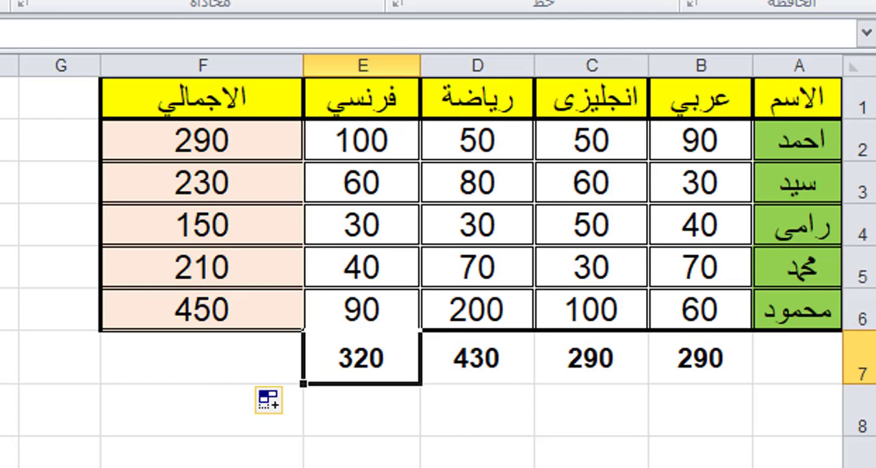
pyautogui.click(727, 426)
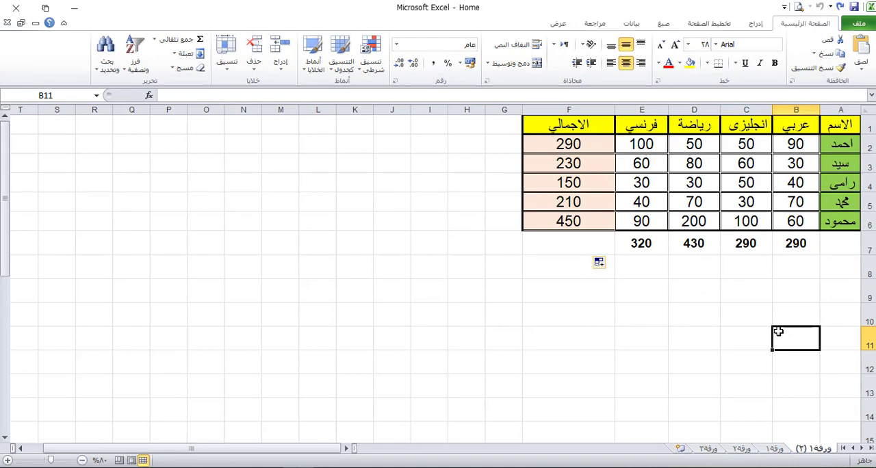
# Step: Switch to the browser showing the YouTube channel's videos page
pyautogui.click(705, 317)
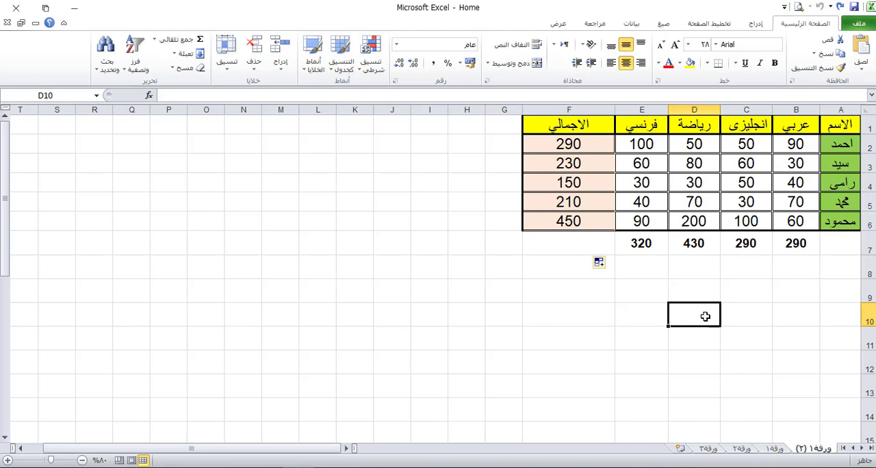
pyautogui.click(241, 467)
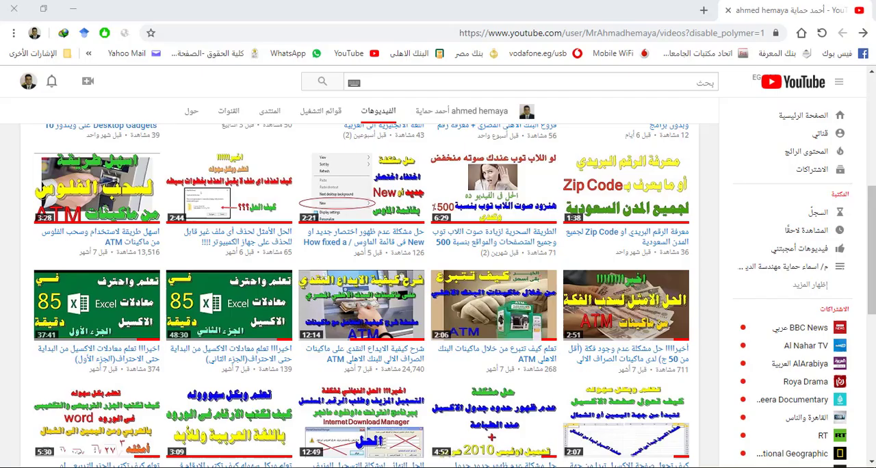